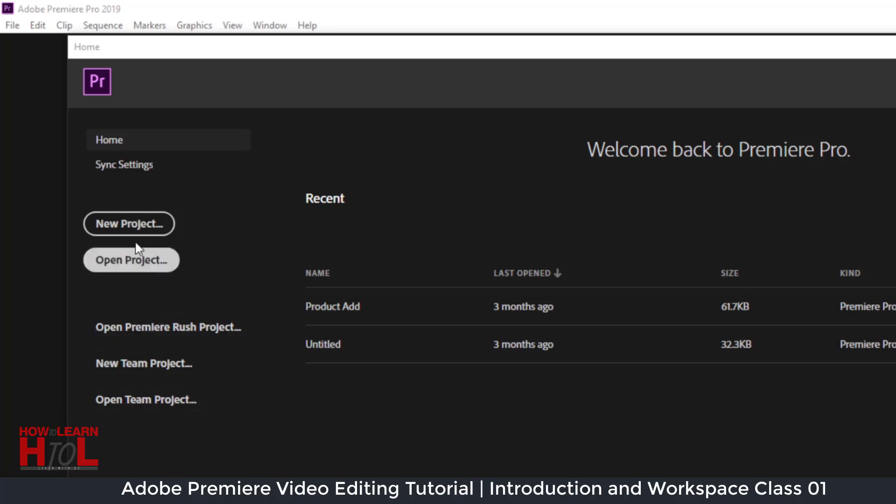
- Start a new project from the Home screen and select the default name 'Untitled'
left_click(127, 229)
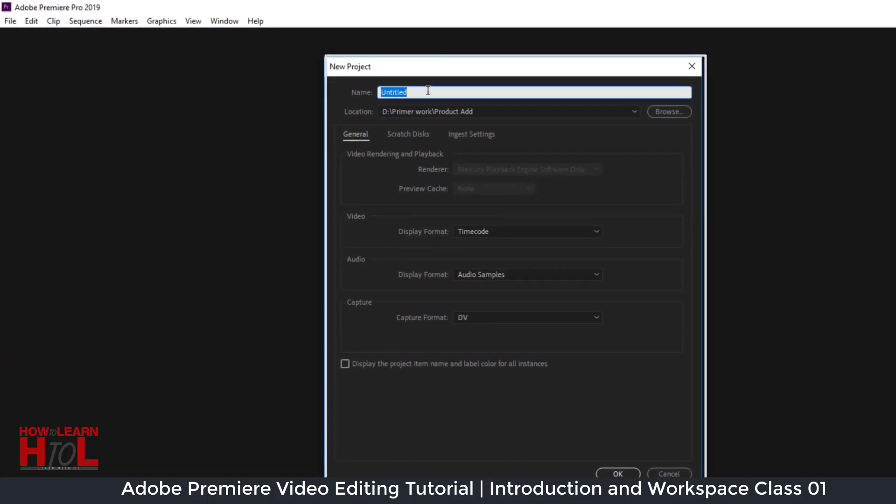
left_click_drag(427, 91, 356, 91)
- Check that every scratch disk location in the New Project dialog is Same as Project
left_click(399, 137)
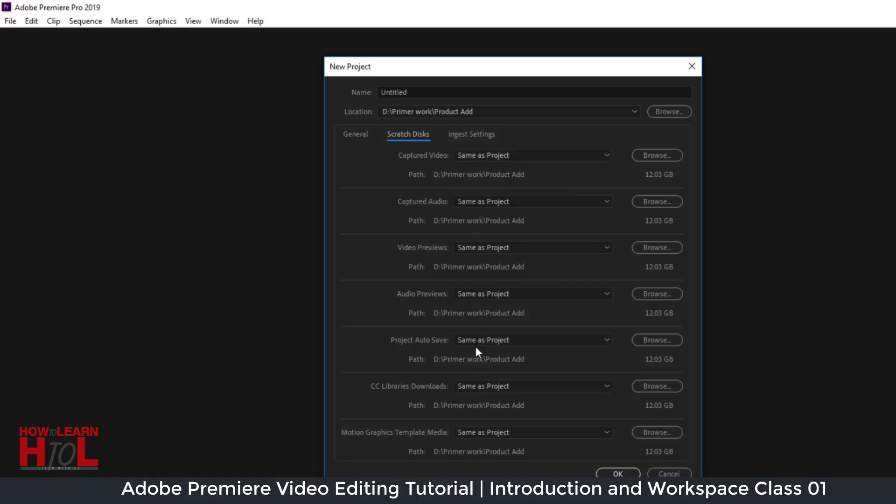
- Review the Ingest Settings, then create Untitled.prproj in D:\Primer work\Product Add
left_click(469, 135)
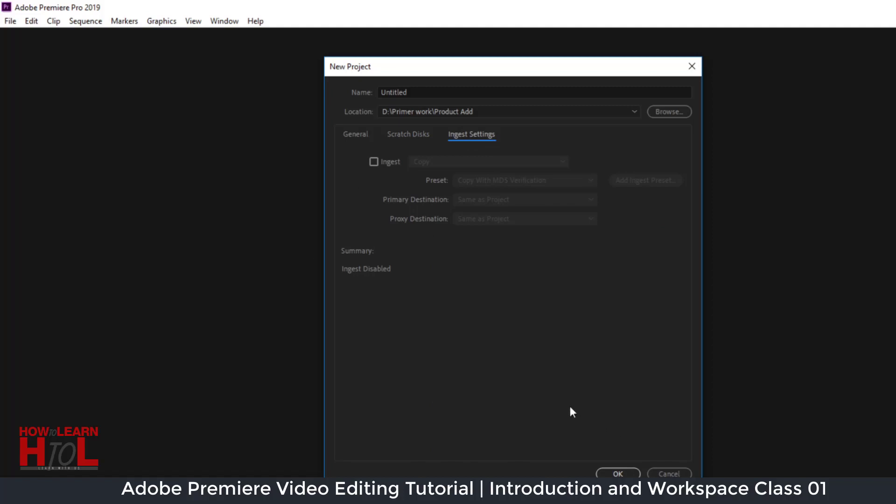
left_click(622, 474)
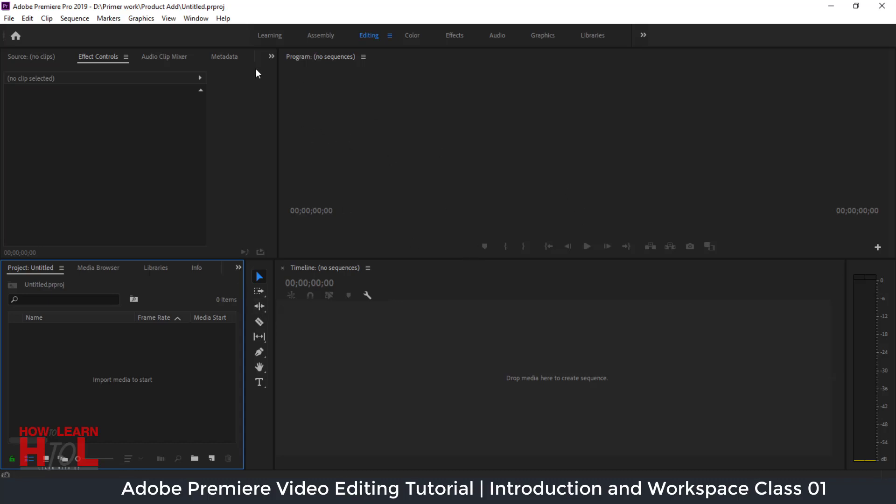
- Reset the Editing workspace with Window > Workspaces > Reset to Saved Layout
left_click(196, 19)
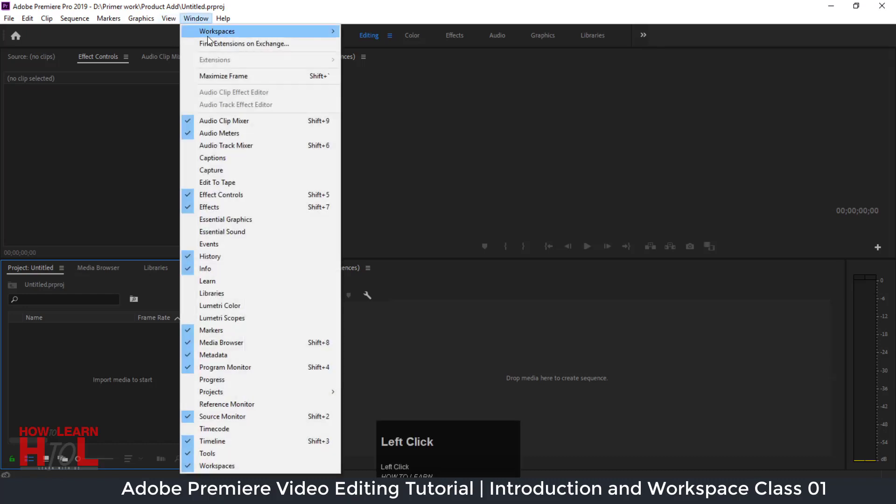
mouse_move(221, 30)
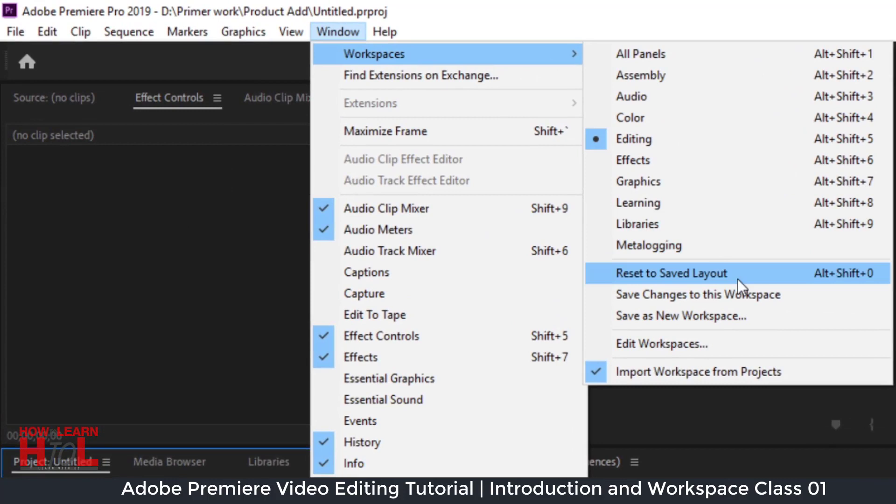
left_click(737, 279)
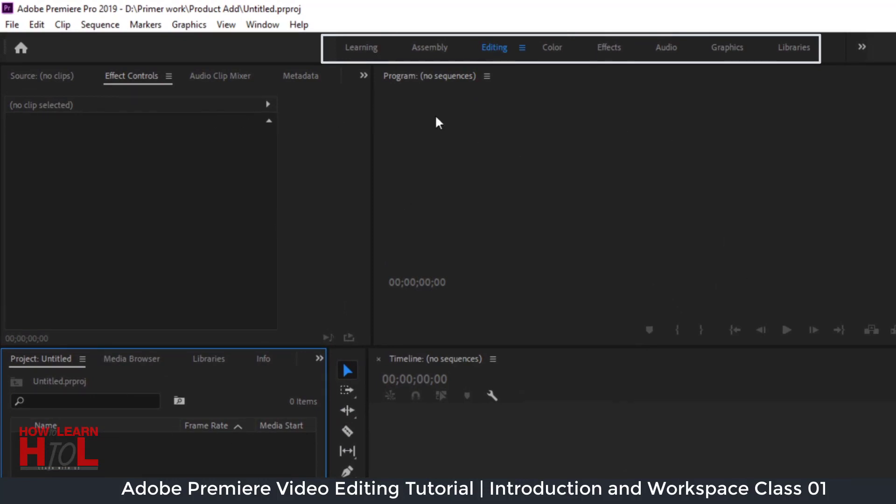
left_click(372, 51)
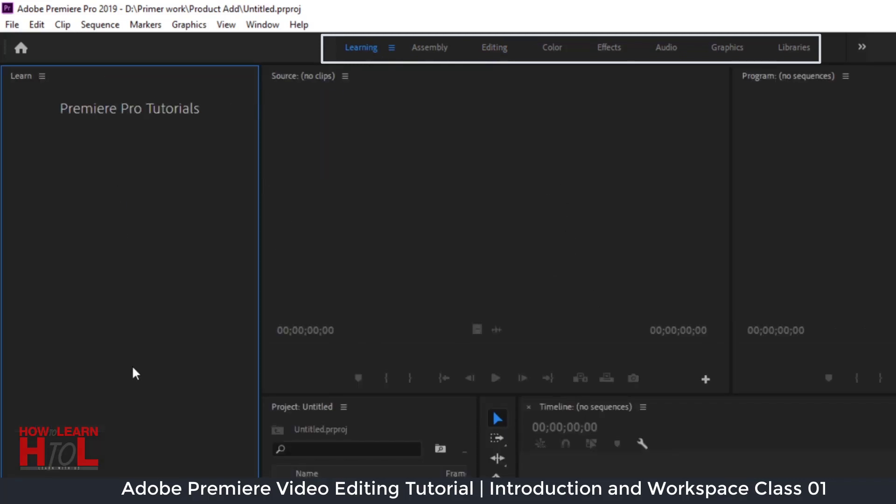
mouse_move(128, 219)
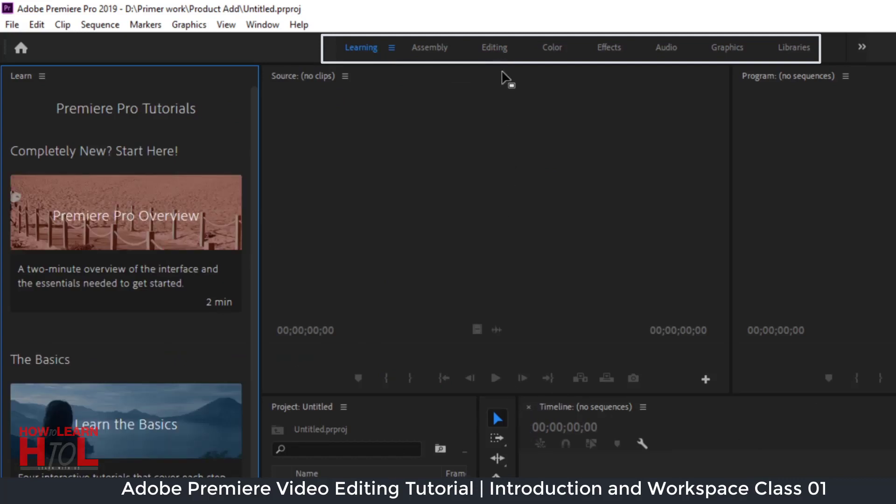
left_click(436, 46)
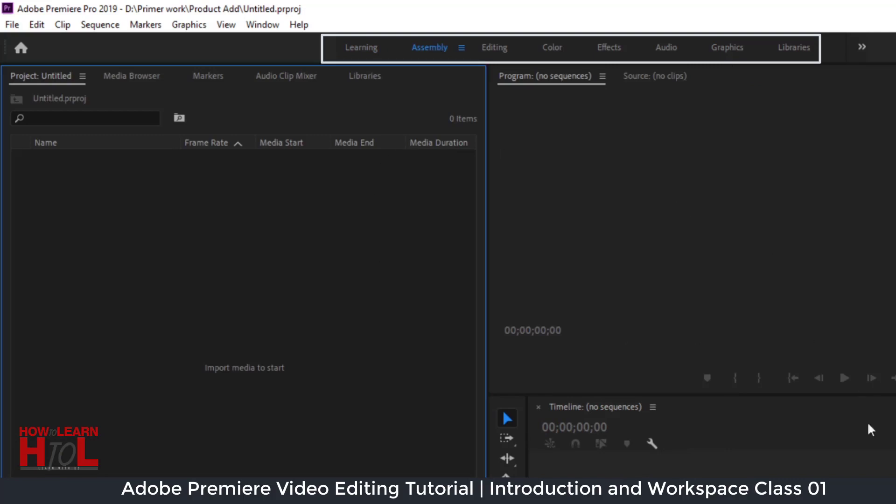
left_click(553, 46)
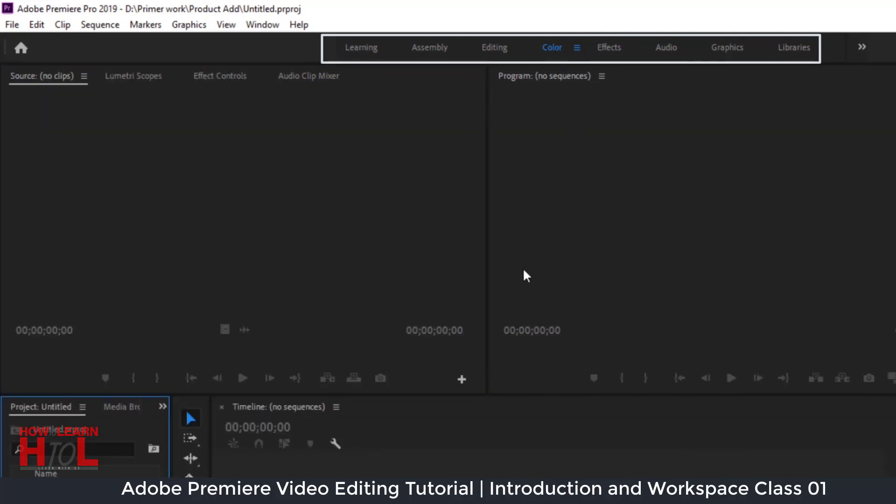
left_click(667, 49)
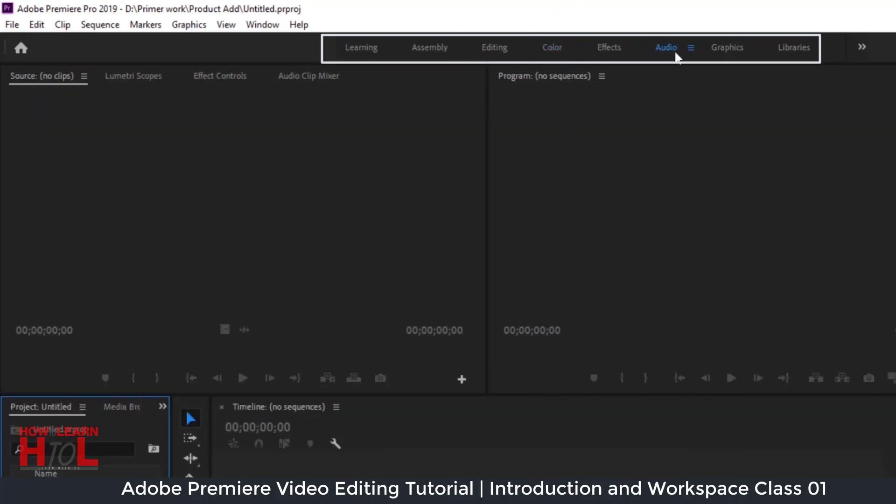
left_click(733, 47)
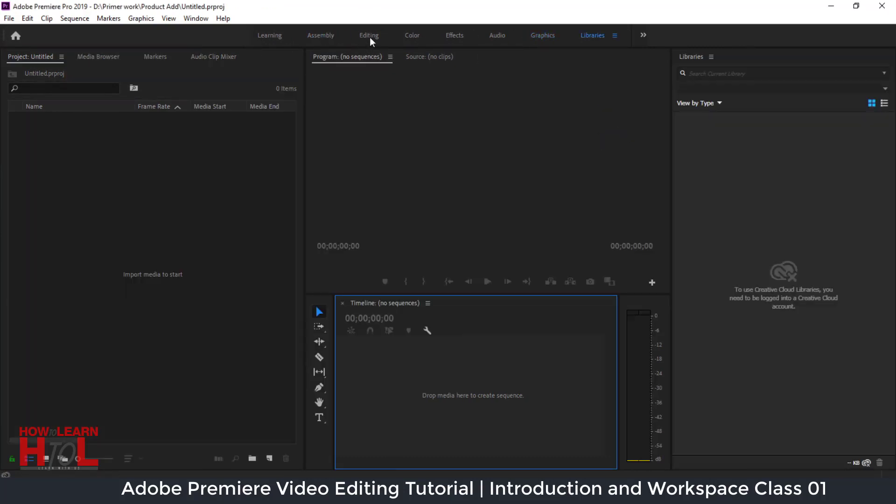
left_click(369, 36)
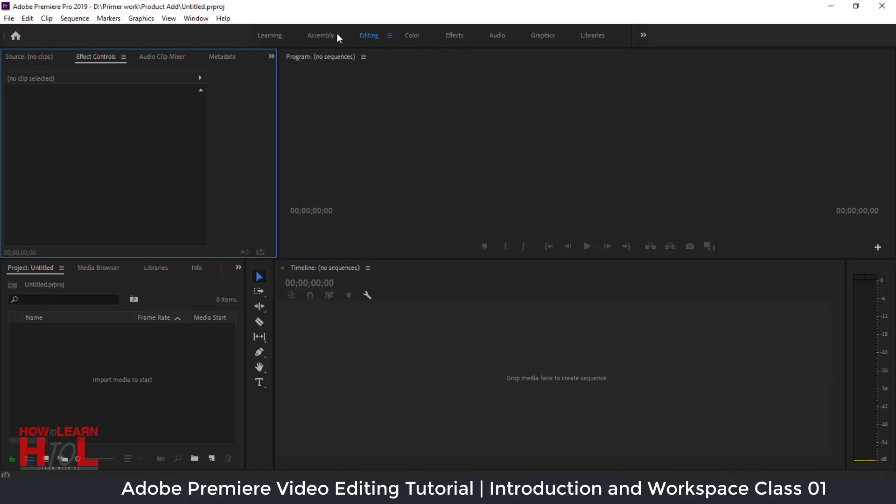
left_click(196, 19)
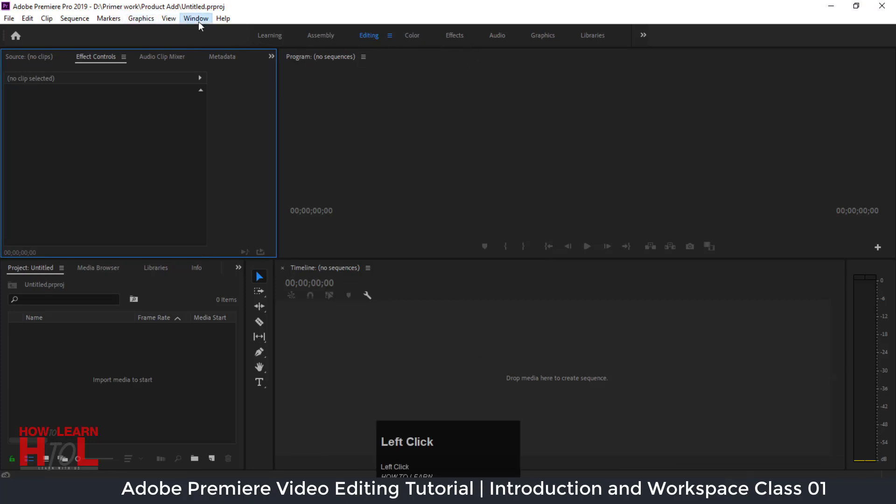
mouse_move(216, 34)
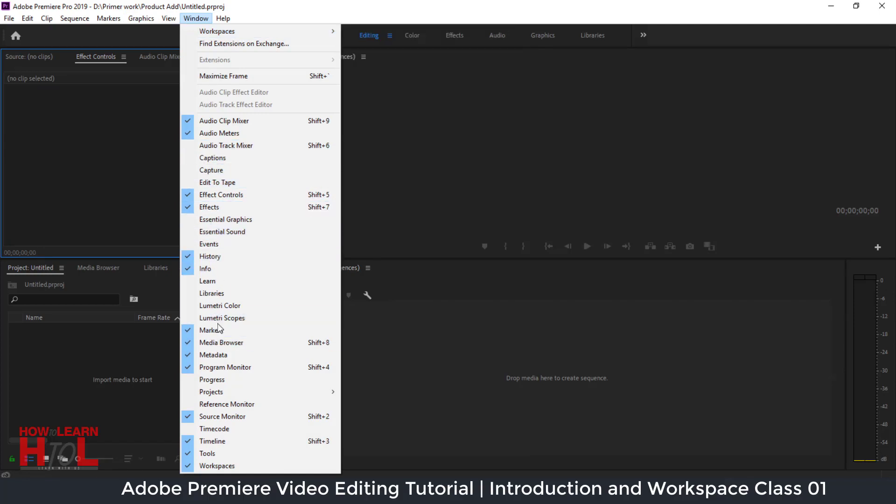
left_click(339, 132)
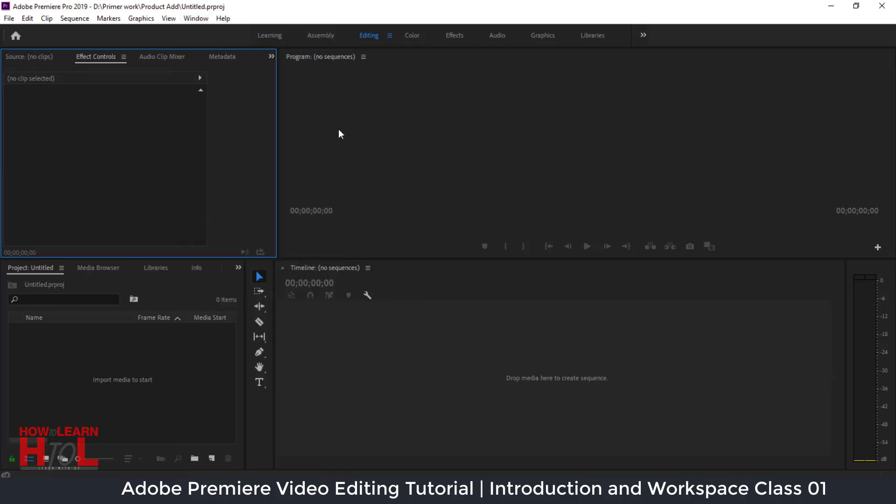
- Focus the empty Project panel, then the empty Timeline panel
left_click(108, 352)
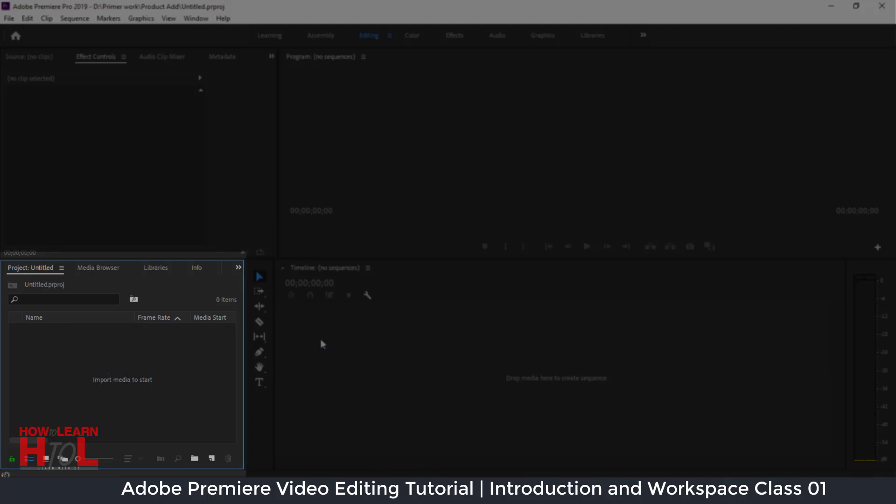
left_click(427, 378)
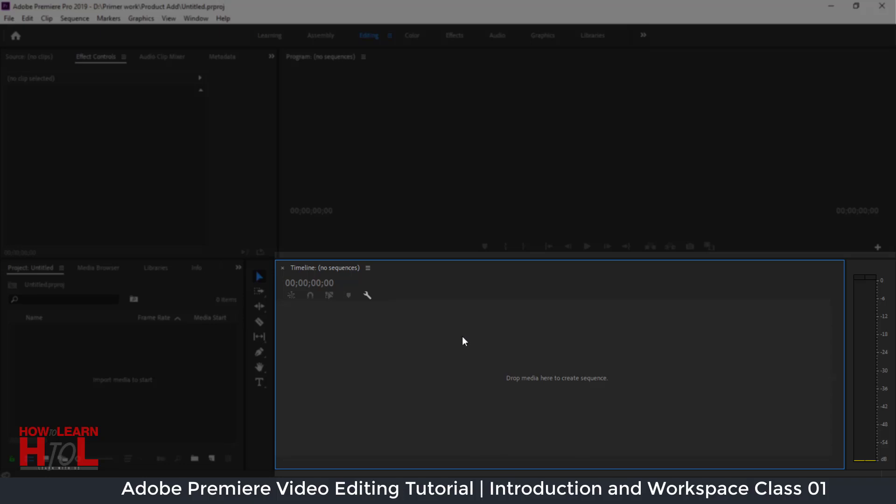
- Focus the Tools panel, then the Effect Controls panel
left_click(265, 274)
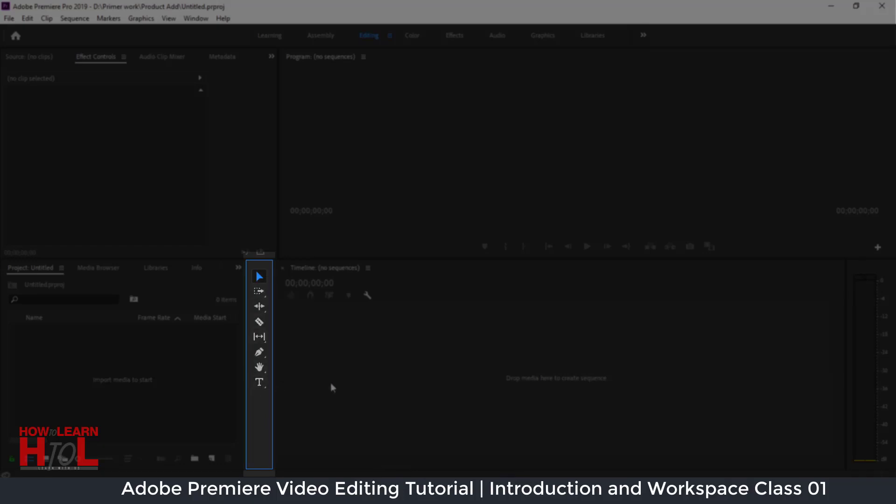
left_click(105, 161)
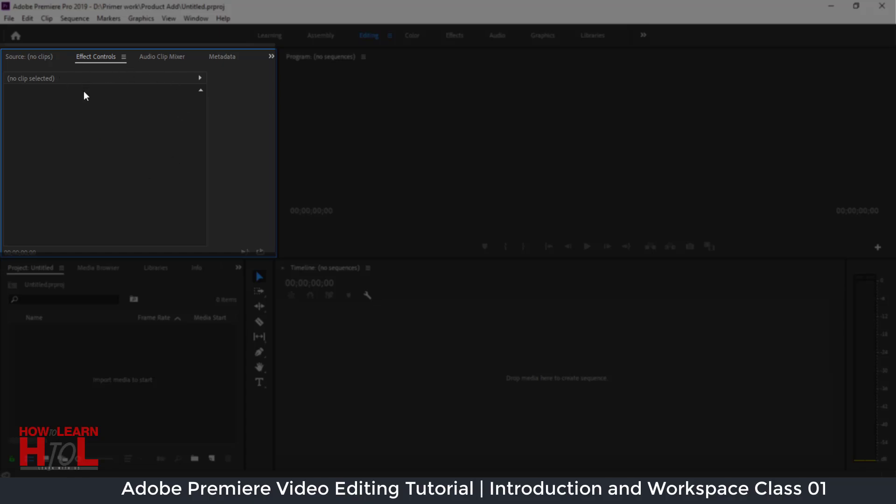
- Focus the blank Program monitor showing 00;00;00;00
left_click(394, 131)
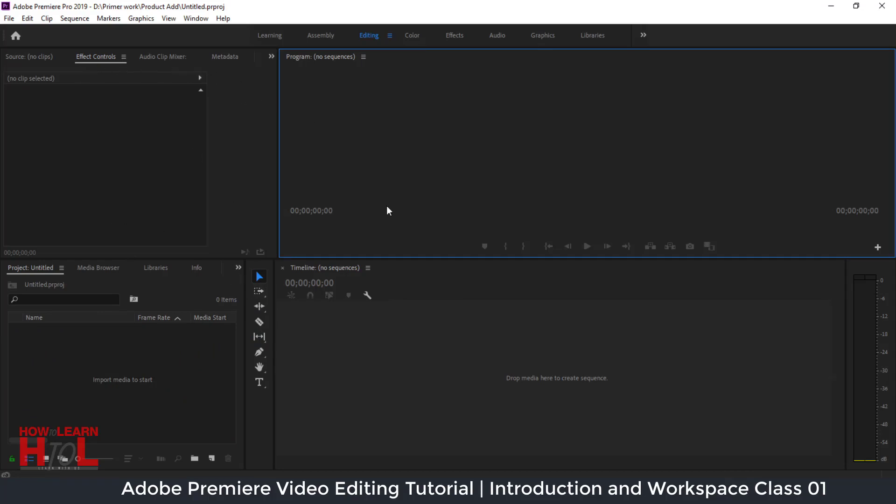
- Close the Timeline panel, reopen it from the Window menu, and refocus the Program monitor
left_click(282, 268)
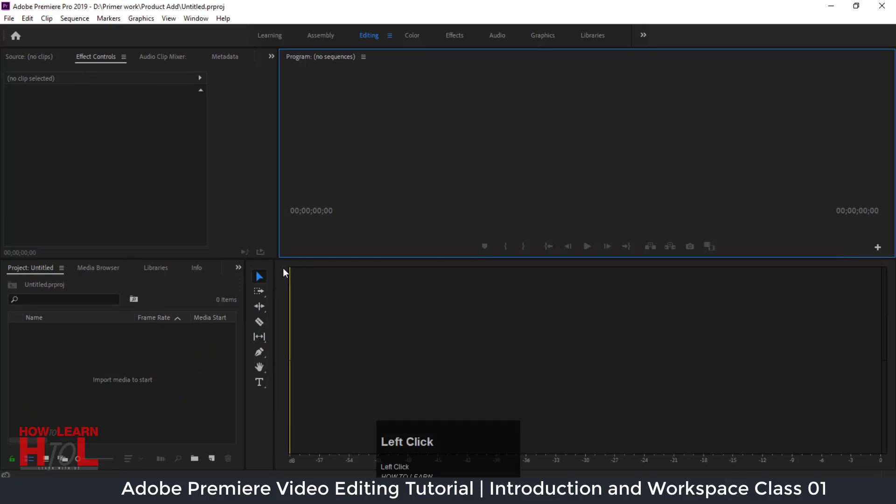
left_click(407, 304)
left_click(193, 18)
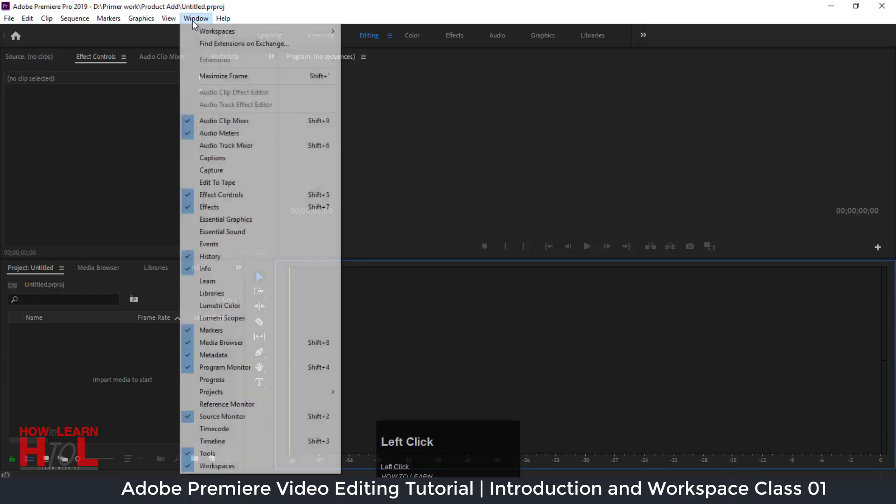
left_click(217, 442)
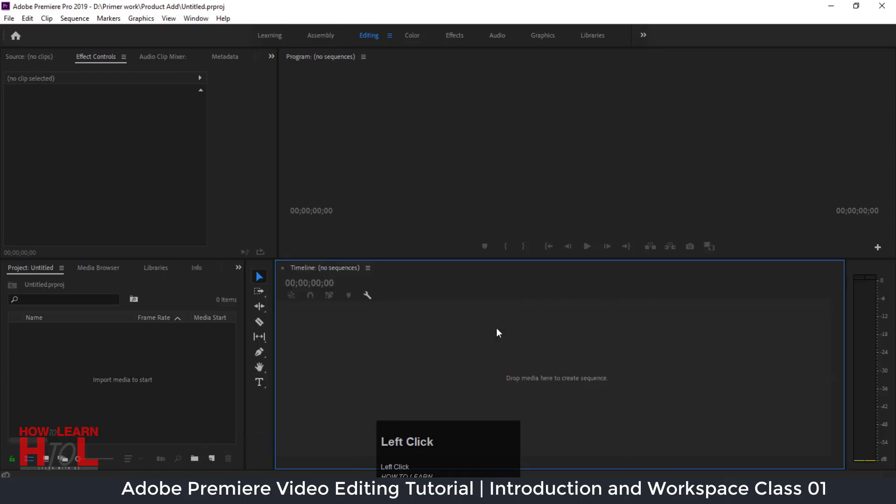
left_click(775, 147)
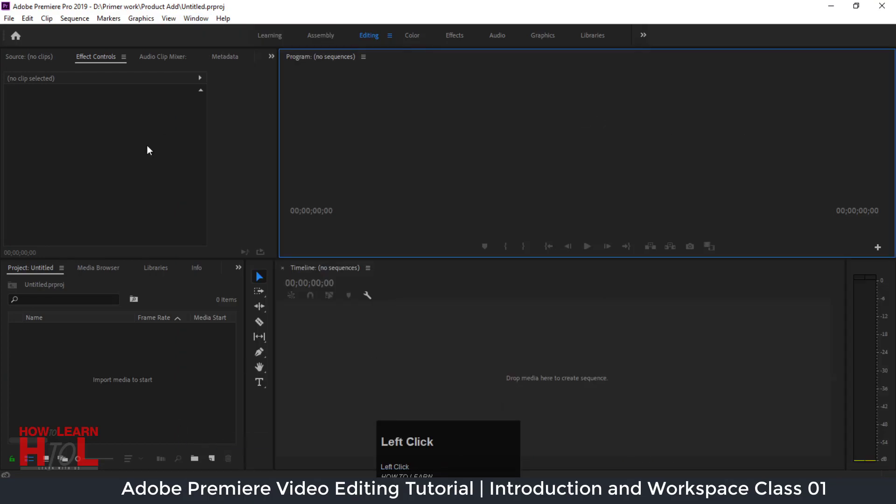